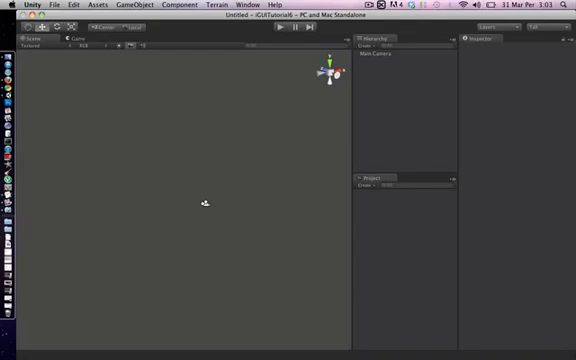
Import the iGUI .unitypackage from the desktop into the Unity project
key("F11")
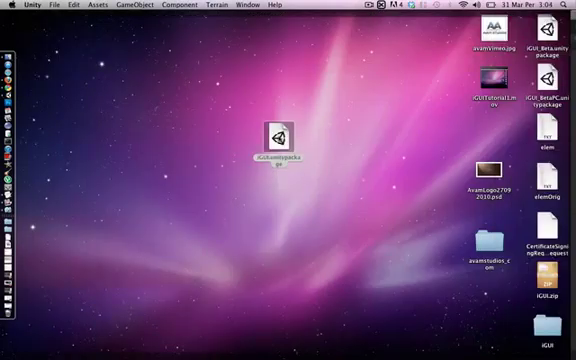
double_click(279, 140)
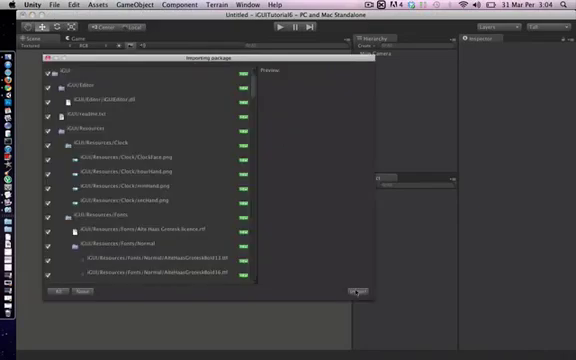
left_click(357, 291)
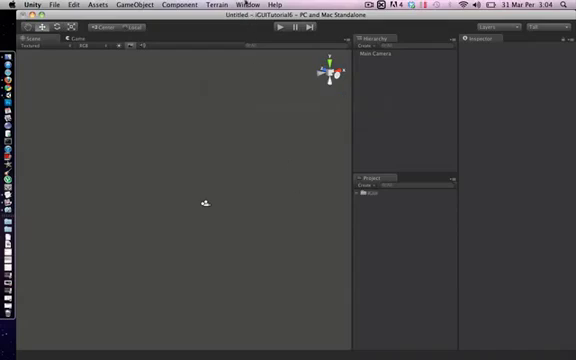
Open the iGUI Toolbox via Window > iGUI, dock it beside the Scene view, and widen the Scene view
left_click(247, 5)
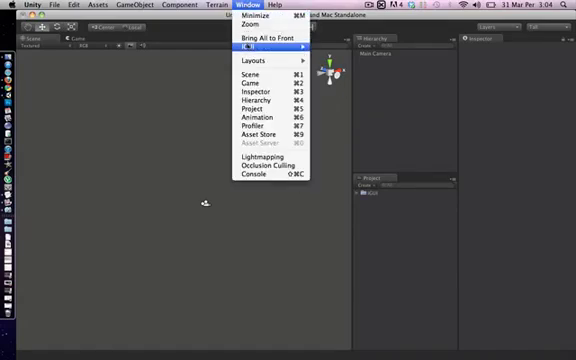
mouse_move(262, 46)
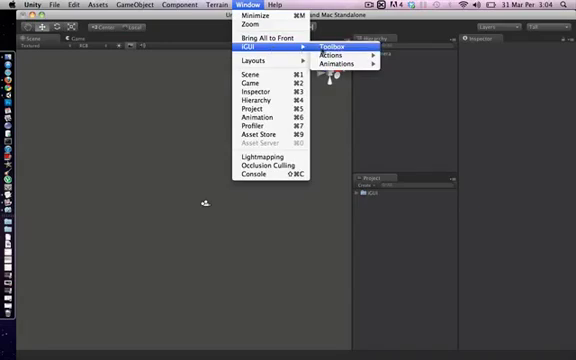
left_click(321, 48)
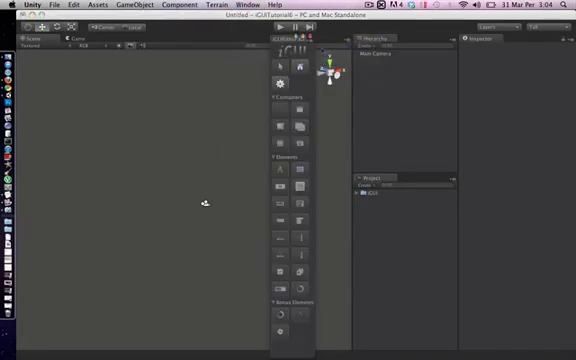
left_click_drag(283, 37, 341, 126)
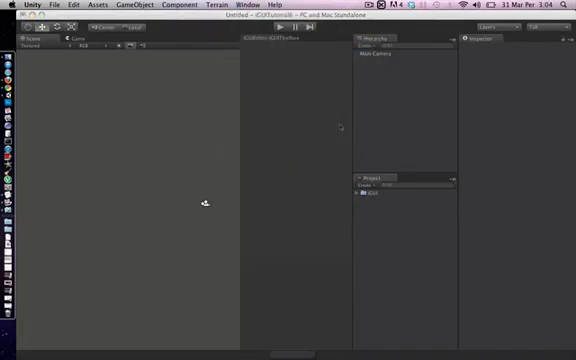
left_click_drag(241, 123, 312, 123)
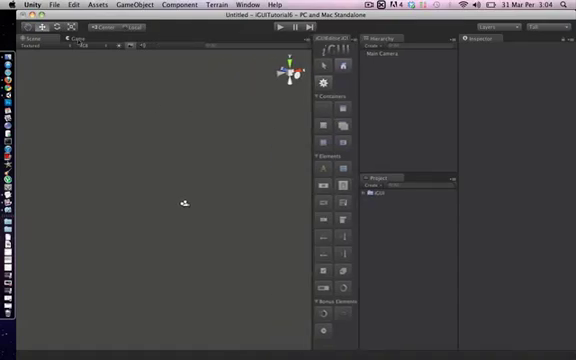
Switch to the Game view and create the iGUI Root object from the toolbox
left_click(77, 39)
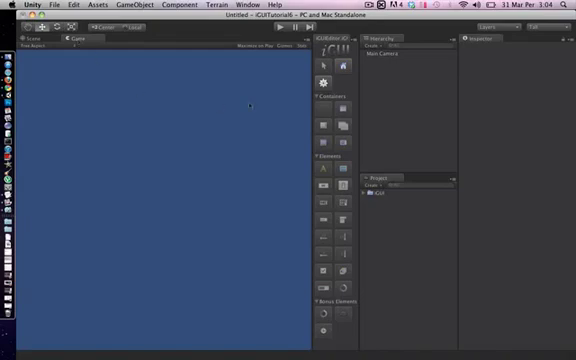
left_click(323, 83)
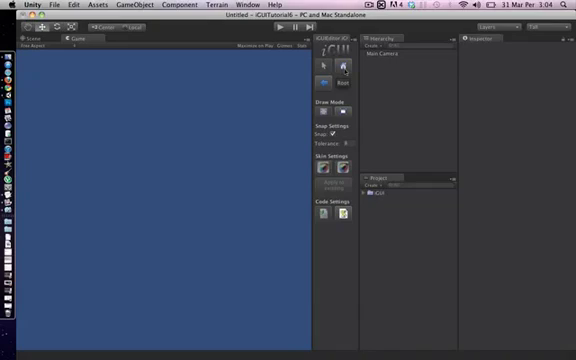
left_click(344, 68)
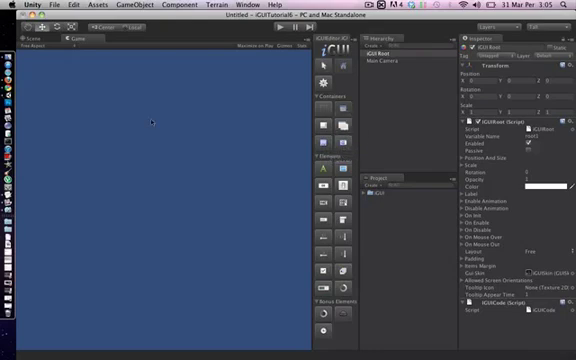
Draw a panel in the Game view, then resize it and position it near the centre
mouse_move(66, 95)
left_mouse_down()
mouse_move(185, 207)
mouse_move(258, 245)
left_mouse_up()
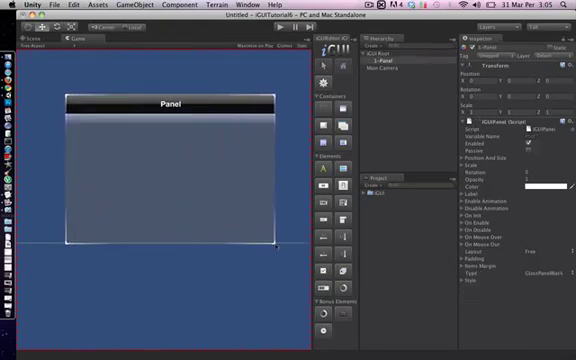
left_click_drag(258, 245, 276, 245)
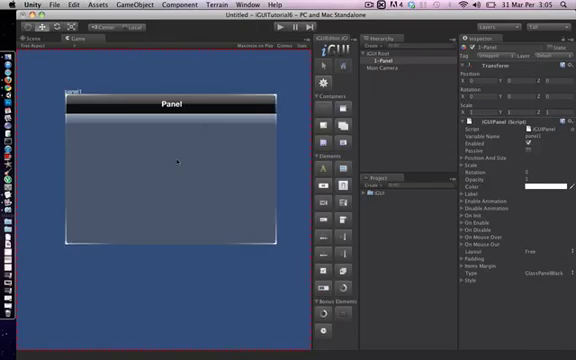
mouse_move(177, 161)
left_mouse_down()
mouse_move(214, 121)
mouse_move(186, 138)
left_mouse_up()
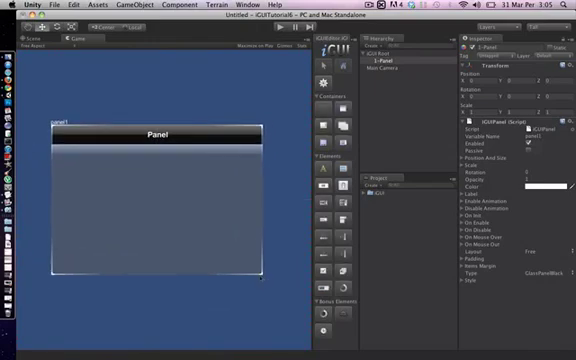
left_click_drag(262, 275, 252, 296)
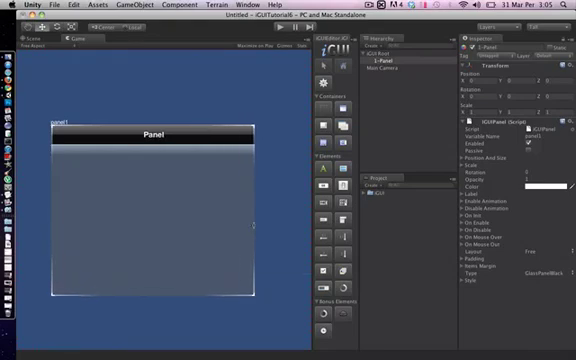
mouse_move(253, 229)
left_mouse_down()
mouse_move(214, 228)
mouse_move(258, 232)
left_mouse_up()
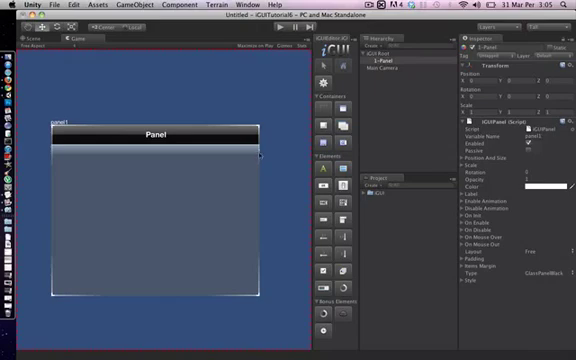
mouse_move(259, 155)
left_mouse_down()
mouse_move(193, 157)
mouse_move(274, 162)
left_mouse_up()
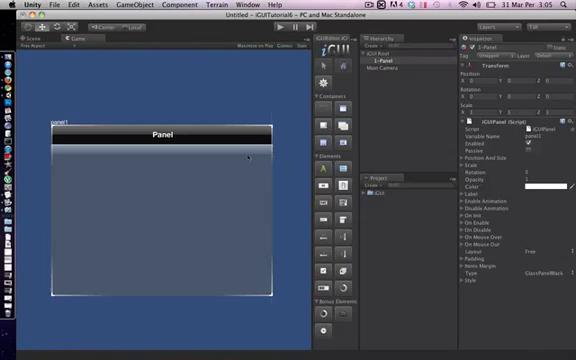
mouse_move(237, 143)
left_mouse_down()
mouse_move(246, 131)
mouse_move(240, 134)
left_mouse_up()
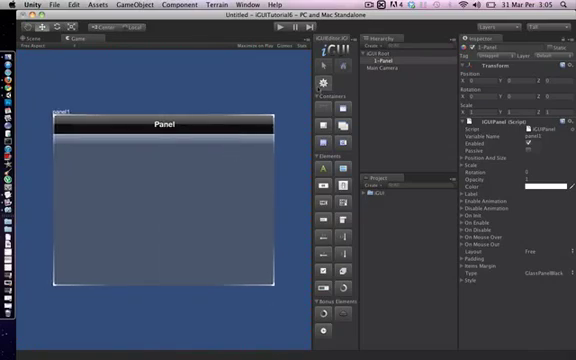
Uncheck Snap in the iGUI editor settings and shift the panel slightly left
left_click(322, 83)
left_click(333, 133)
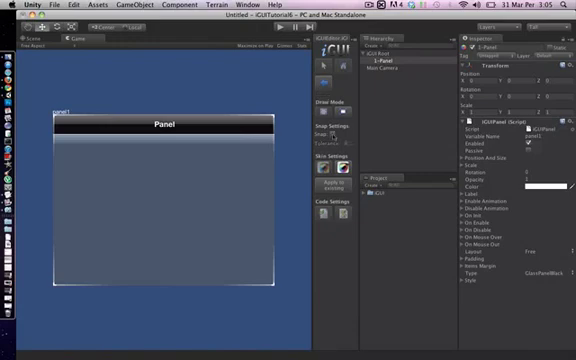
mouse_move(226, 127)
left_mouse_down()
mouse_move(207, 126)
mouse_move(254, 138)
mouse_move(239, 95)
mouse_move(240, 141)
mouse_move(246, 133)
left_mouse_up()
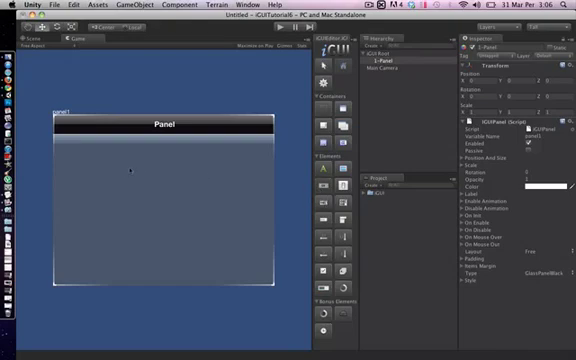
Draw a button inside the panel, expand its Position And Size, and move it slightly down
left_click_drag(115, 160, 218, 173)
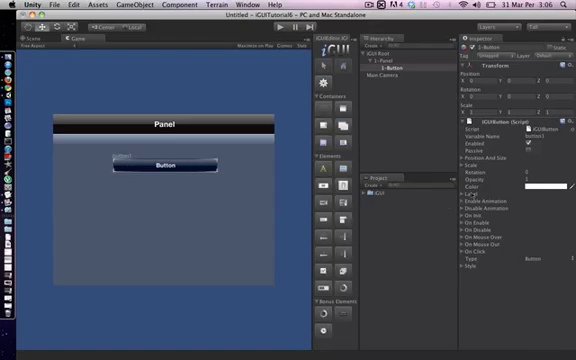
left_click(463, 157)
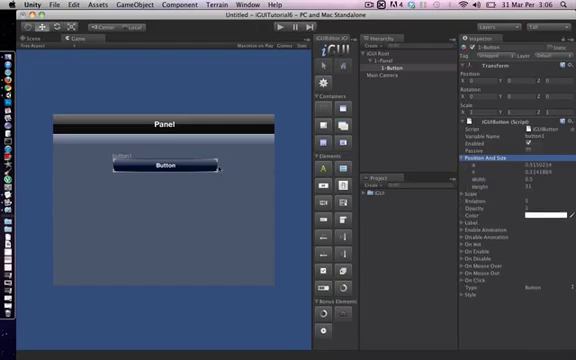
left_click(216, 164)
left_click_drag(216, 164, 217, 165)
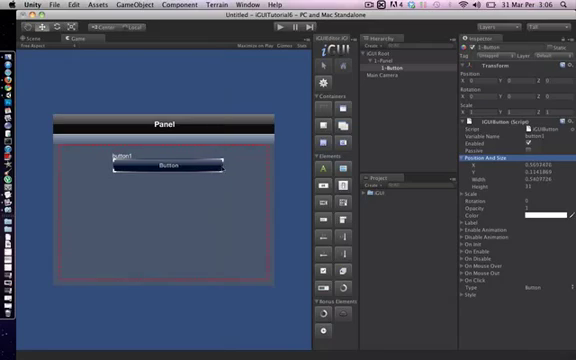
left_click_drag(216, 165, 217, 168)
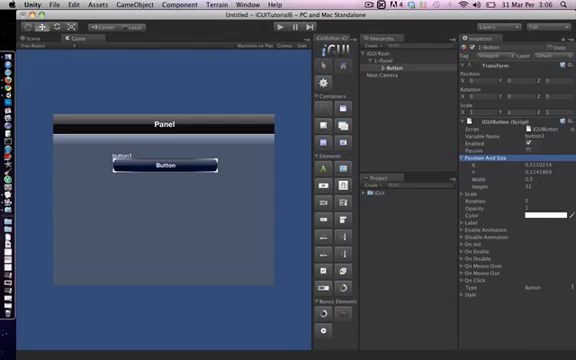
left_click_drag(193, 168, 191, 186)
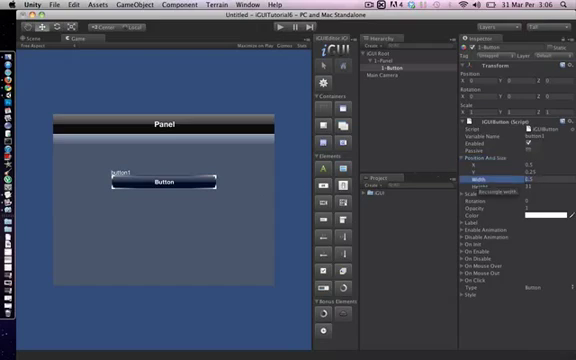
Give the button Width 0.5 of the panel and set its X position to 1
left_click_drag(513, 178, 513, 180)
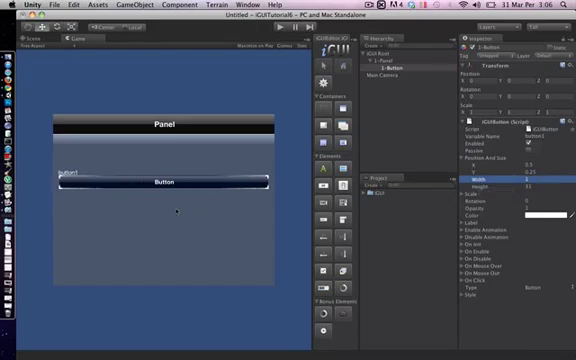
left_click(290, 144)
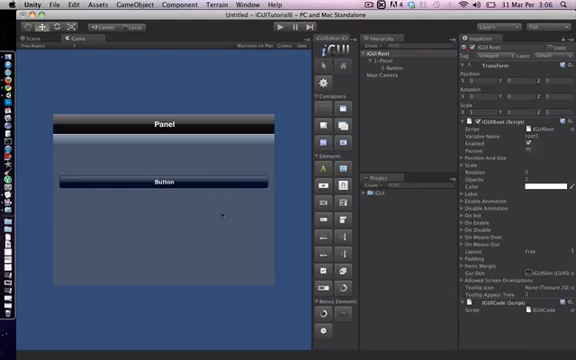
left_click(227, 184)
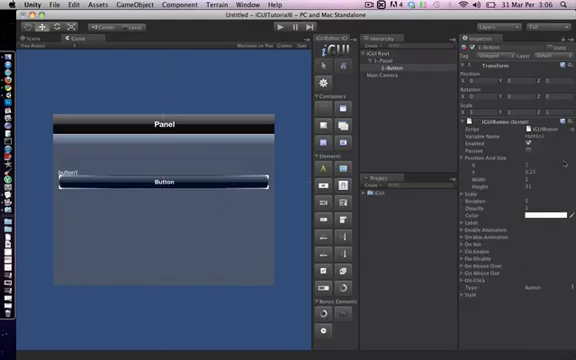
left_click_drag(480, 180, 505, 181)
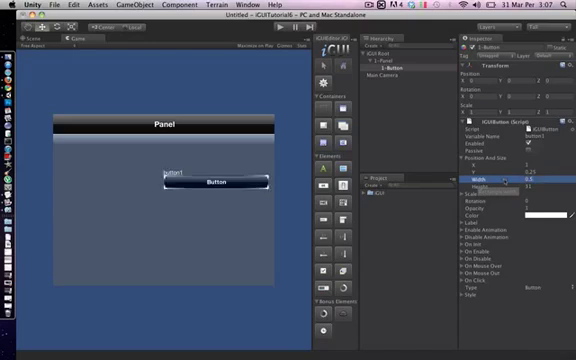
left_click_drag(250, 184, 197, 184)
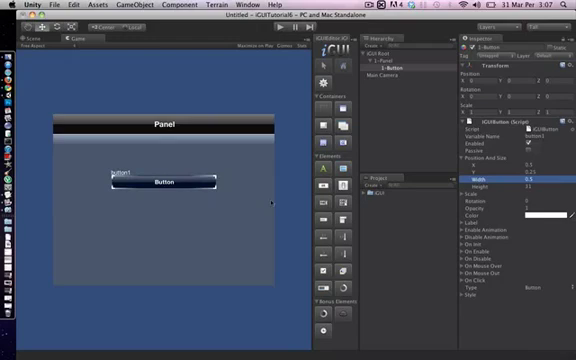
left_click(498, 166)
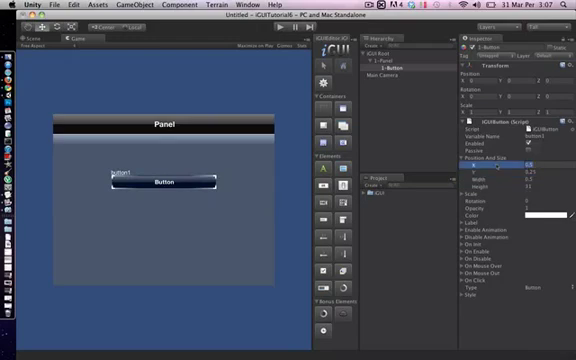
type("0")
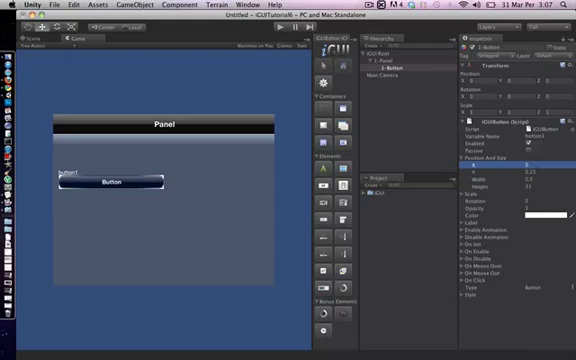
type("0.5")
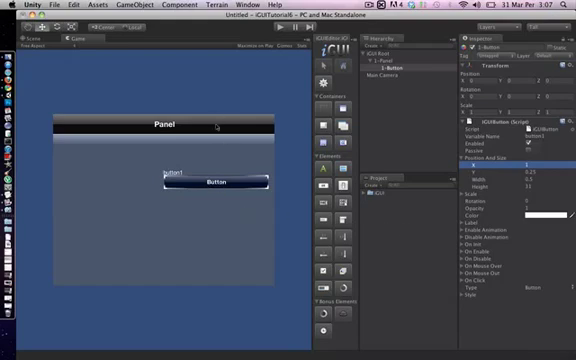
Test-resize the panel and move button1 to horizontal position 0.5 so it stays centred
left_click(216, 126)
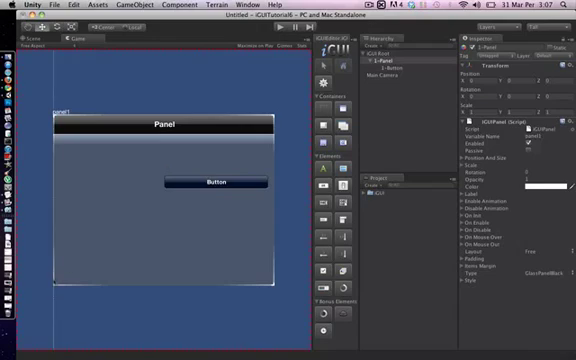
left_click_drag(55, 250, 116, 250)
mouse_move(116, 279)
left_mouse_down()
mouse_move(107, 272)
mouse_move(53, 268)
left_mouse_up()
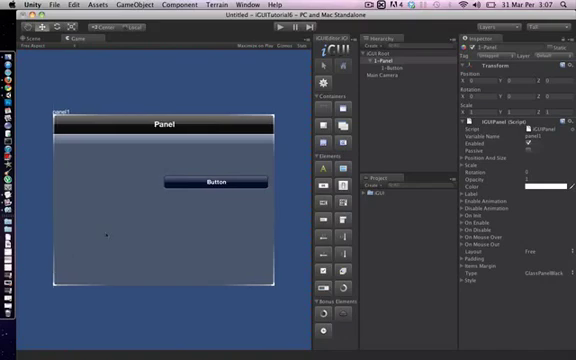
left_click_drag(206, 182, 129, 182)
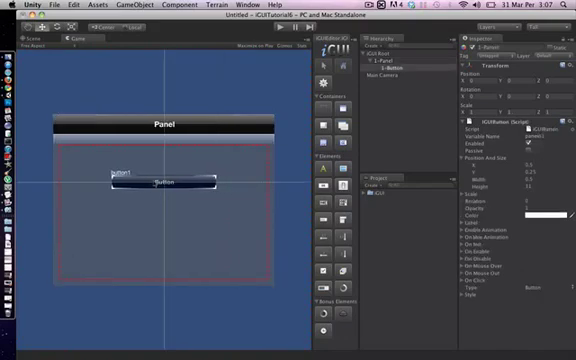
left_click(253, 189)
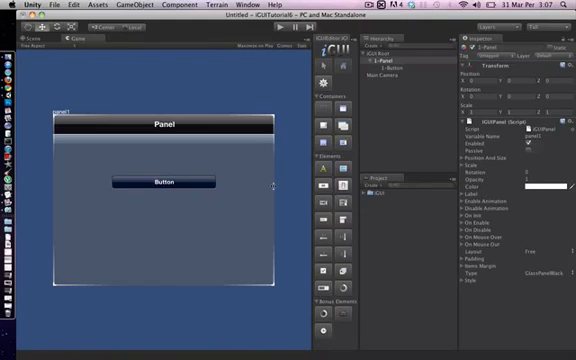
mouse_move(269, 187)
left_mouse_down()
mouse_move(220, 188)
mouse_move(276, 190)
left_mouse_up()
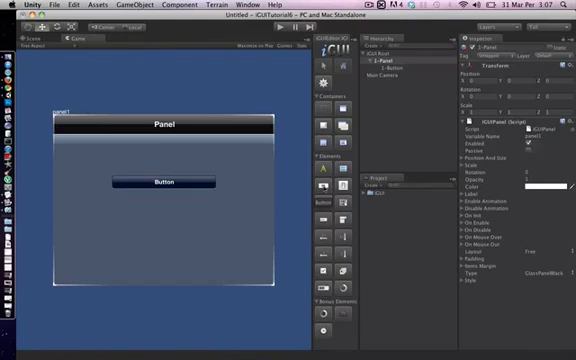
Place a second button below button1 and give it a fixed Width of 200
mouse_move(112, 229)
left_mouse_down()
mouse_move(212, 232)
mouse_move(190, 228)
left_mouse_up()
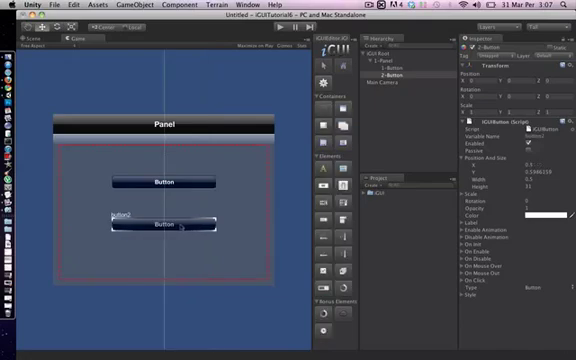
left_click(515, 181)
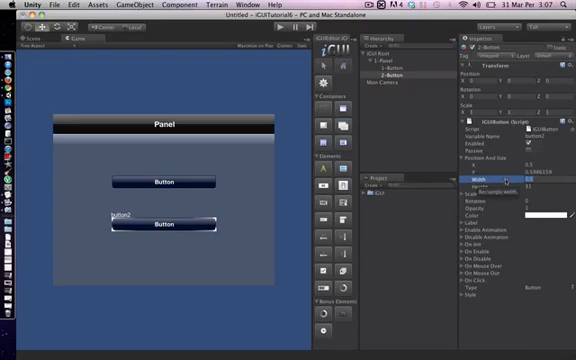
left_click_drag(515, 181, 506, 181)
type("200")
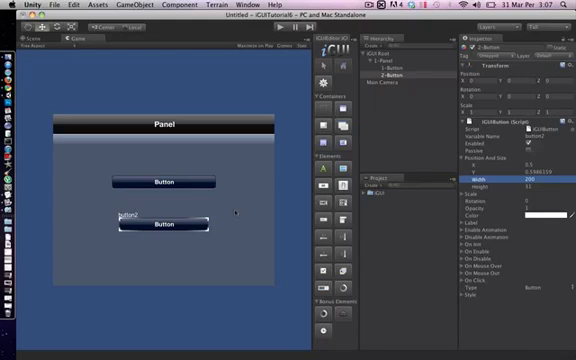
left_click(198, 184)
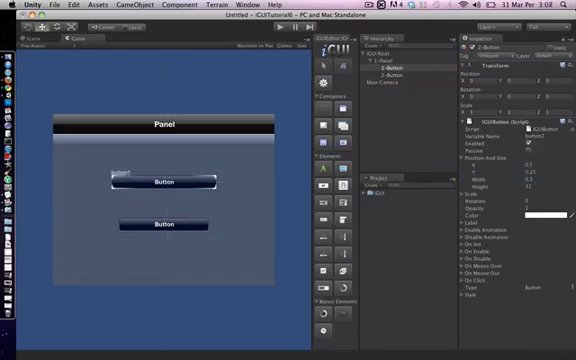
Move button2 lower, then narrow and widen the panel to check both buttons re-centre
left_click(184, 225)
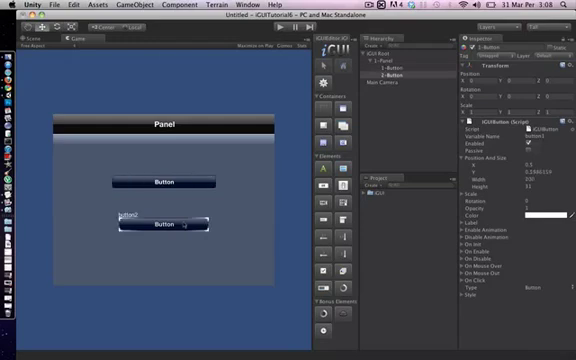
left_click_drag(184, 225, 182, 244)
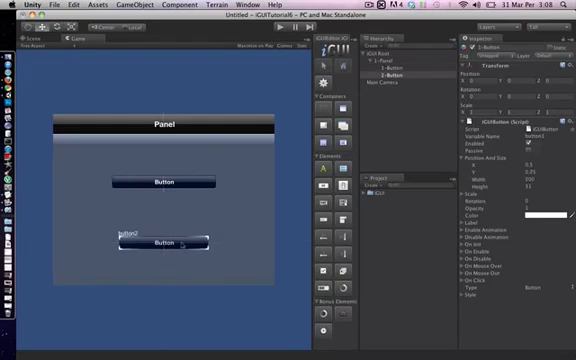
left_click(250, 170)
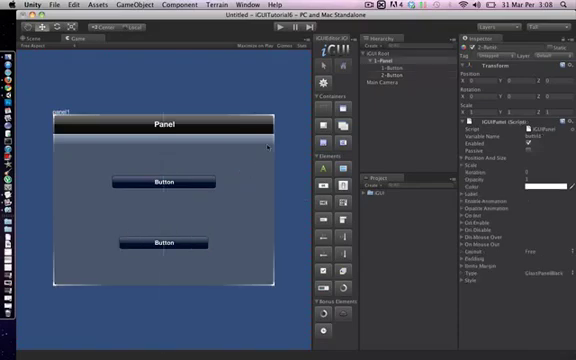
left_click_drag(271, 141, 172, 155)
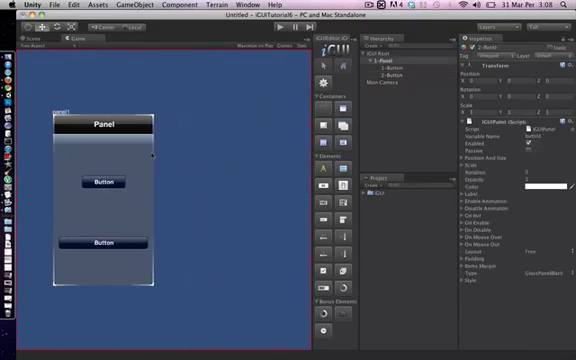
mouse_move(172, 155)
left_mouse_down()
mouse_move(243, 151)
mouse_move(220, 153)
left_mouse_up()
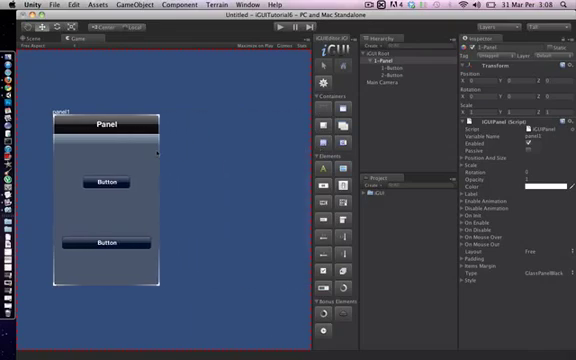
mouse_move(220, 153)
left_mouse_down()
mouse_move(137, 153)
mouse_move(143, 156)
left_mouse_up()
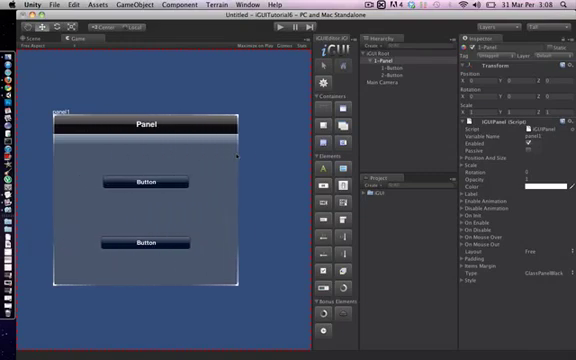
Widen the panel back out and open button2's button2_Click handler in iGUICode.cs
left_click_drag(143, 156, 253, 156)
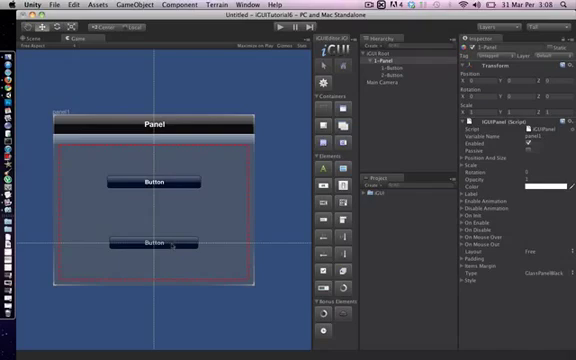
left_click(172, 244)
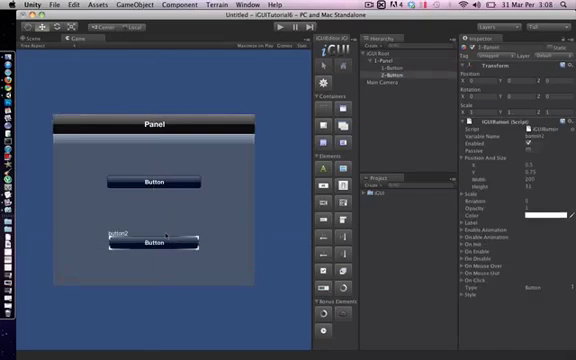
double_click(167, 244)
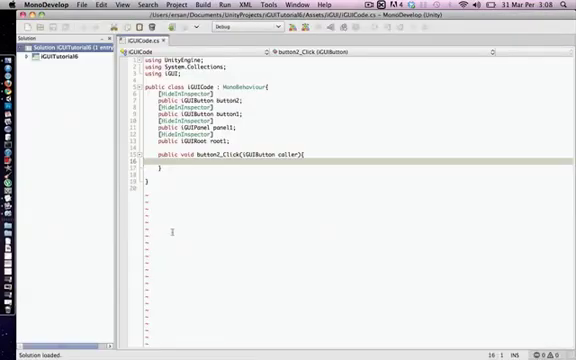
Add button1.setX(0); to the button2_Click handler and save the script
left_click(191, 162)
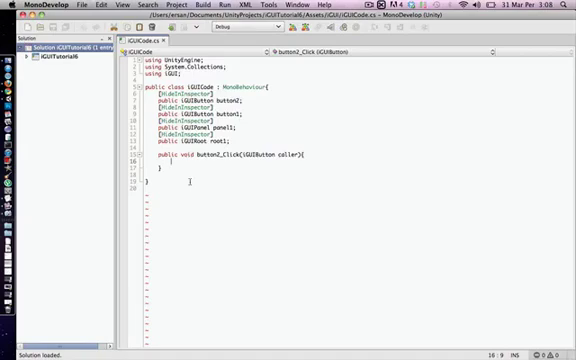
type("but")
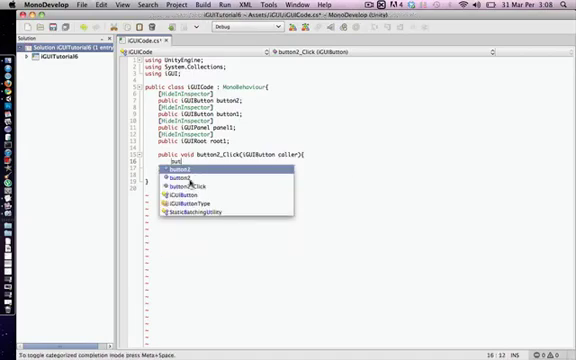
type("t")
key("Return")
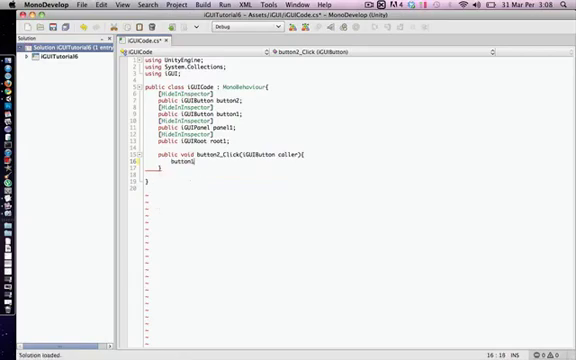
type(".")
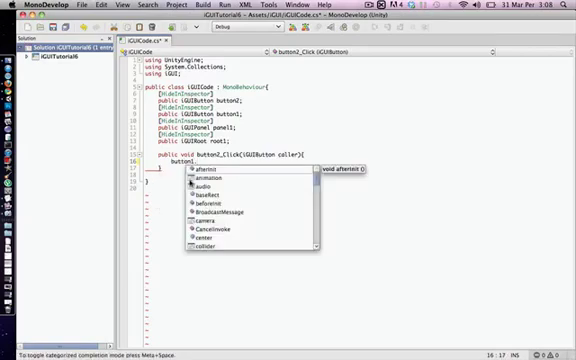
type("set")
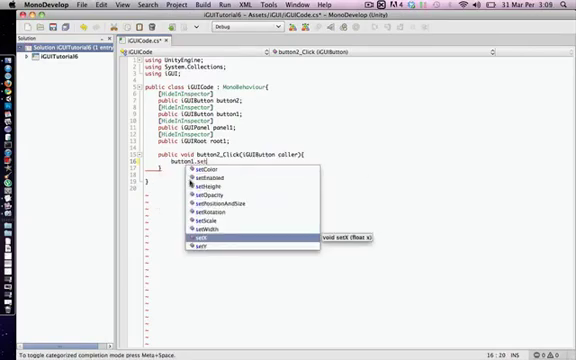
key("Return")
type("(")
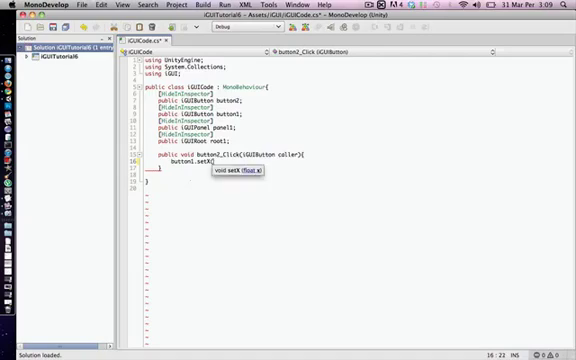
type("0)")
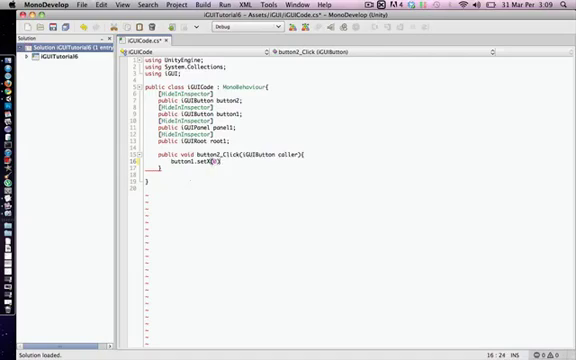
type(";")
key("super+s")
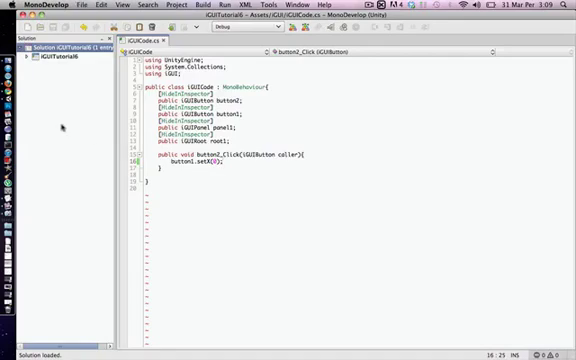
Play the scene, click button2 to confirm button1 jumps left, then stop playback
left_click(12, 100)
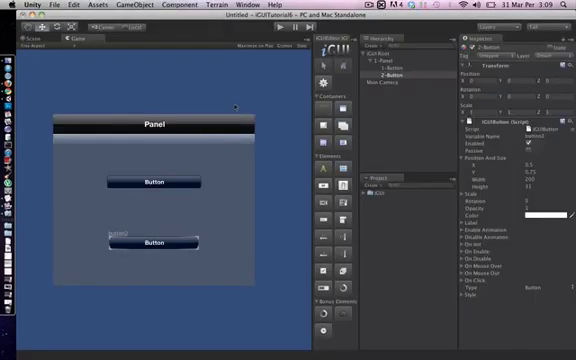
left_click(281, 27)
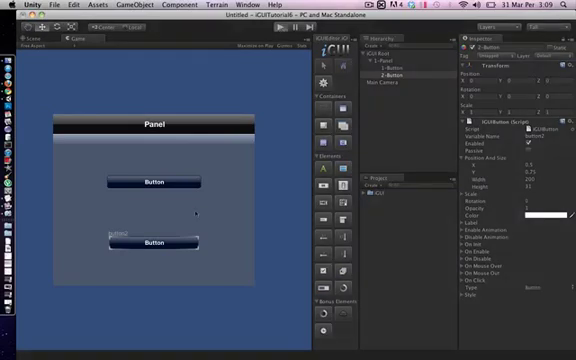
left_click(176, 244)
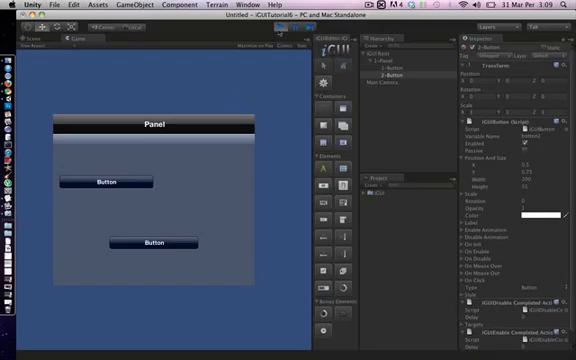
left_click(281, 27)
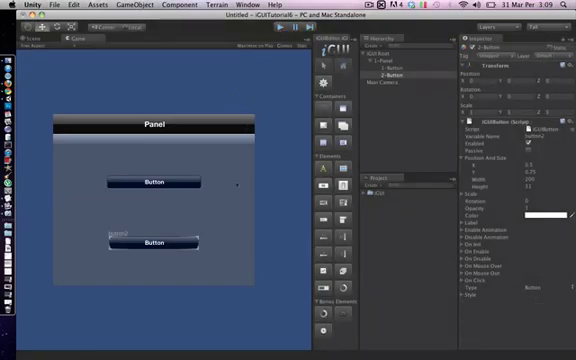